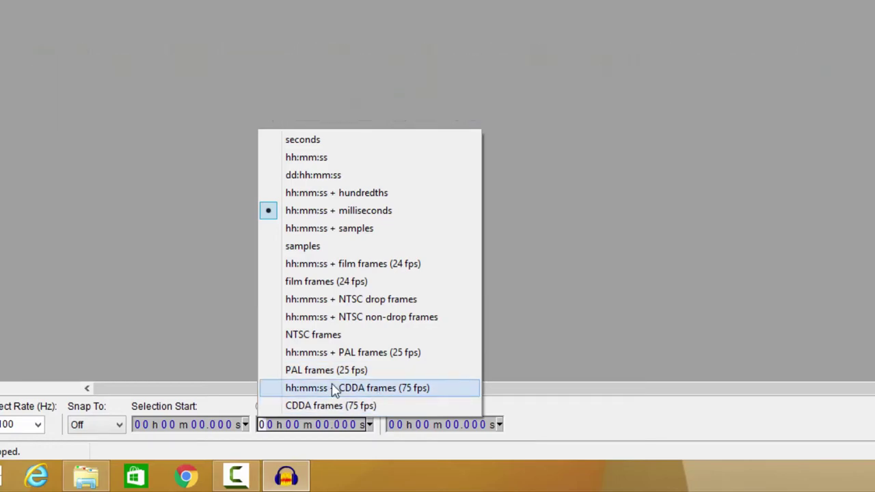
- Set the selection time format to hh:mm:ss + CDDA frames (75 fps)
{"action": "left_click", "coordinate": [388, 388]}
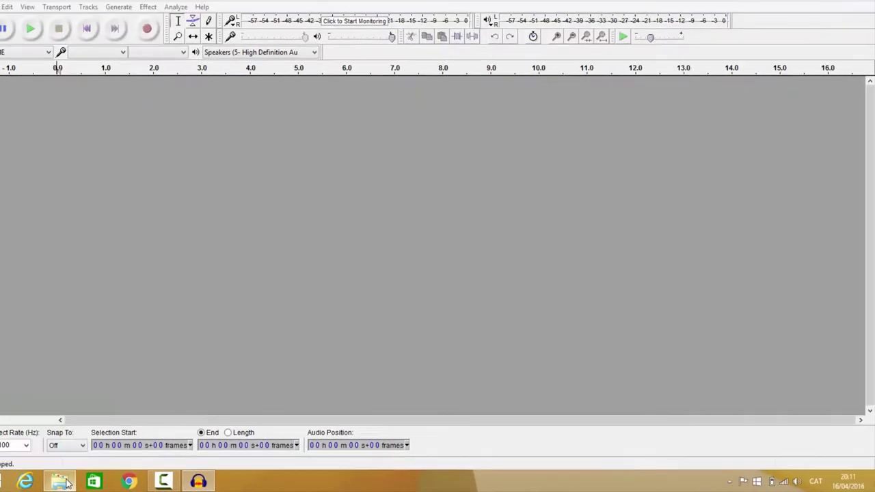
- Import the hidden WAV file from the HiddenProject folder into the empty project, making a copy of the file before editing
{"action": "left_click", "coordinate": [67, 484]}
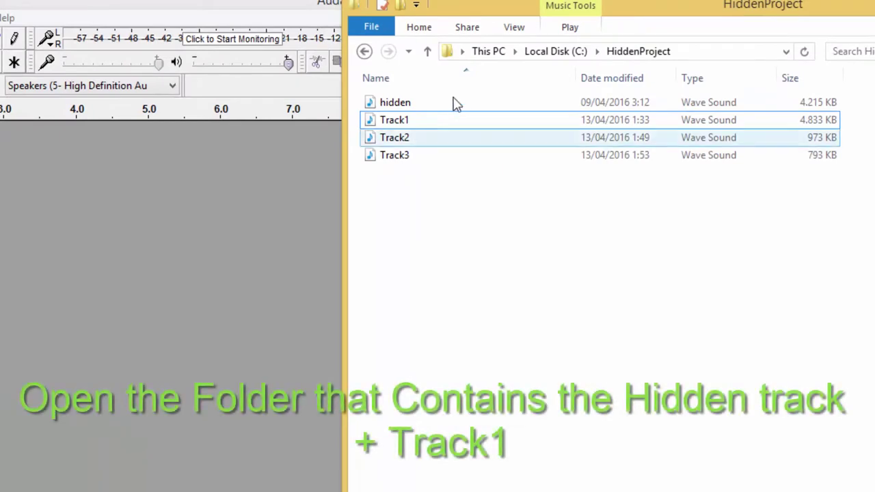
{"action": "left_click", "coordinate": [410, 104]}
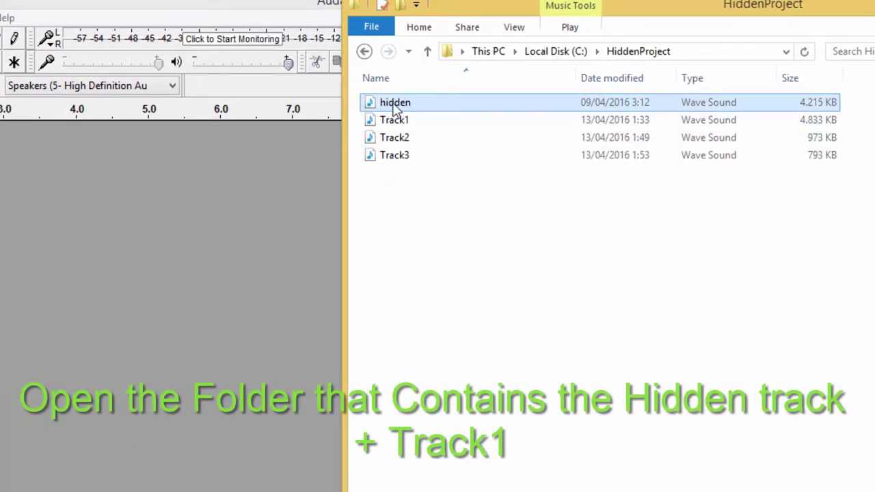
{"action": "left_click_drag", "start_coordinate": [395, 108], "coordinate": [183, 252]}
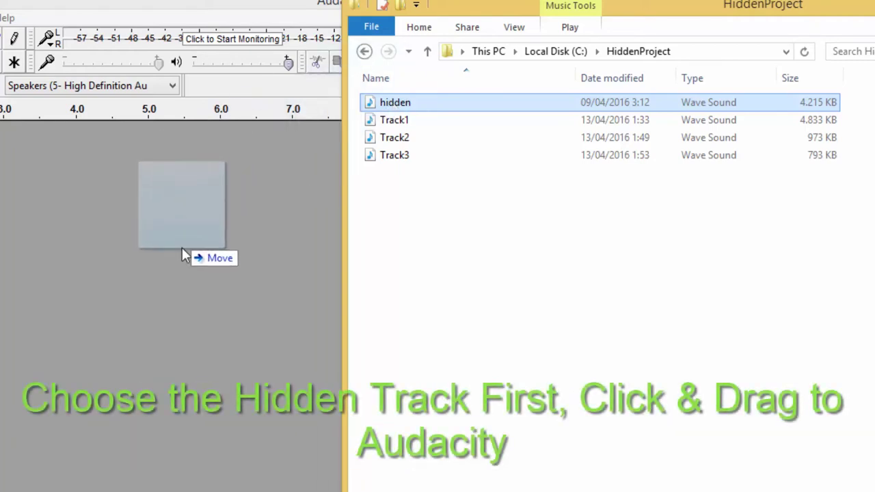
{"action": "left_click_drag", "start_coordinate": [182, 247], "coordinate": [182, 248]}
{"action": "left_click", "coordinate": [302, 234]}
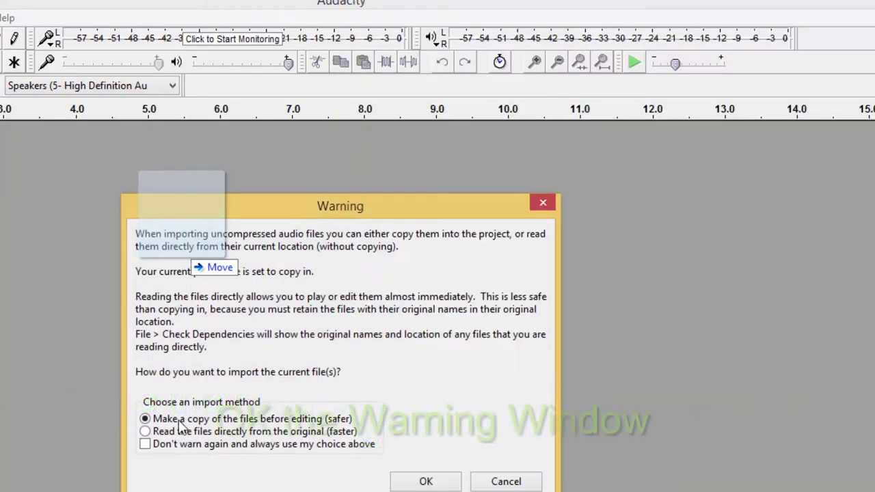
{"action": "left_click", "coordinate": [426, 482]}
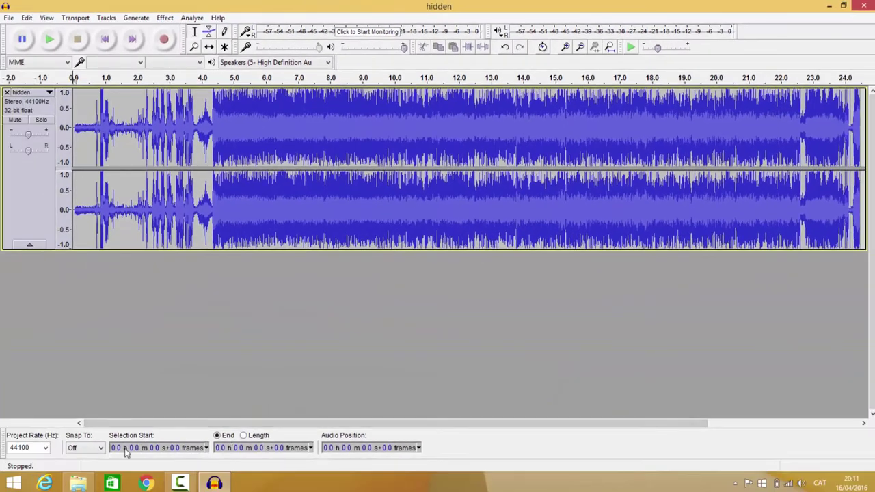
- Import the Track1 WAV file from the HiddenProject folder into the same project, making a copy before editing
{"action": "left_click", "coordinate": [78, 483]}
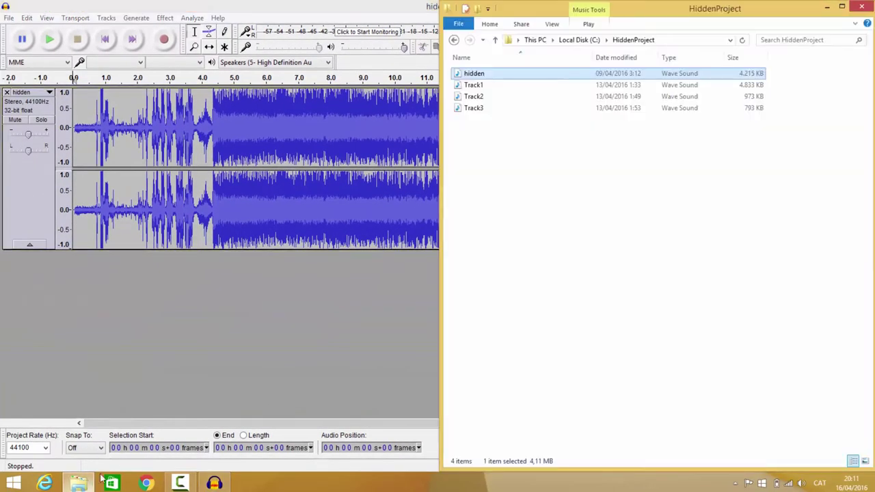
{"action": "left_click", "coordinate": [473, 86]}
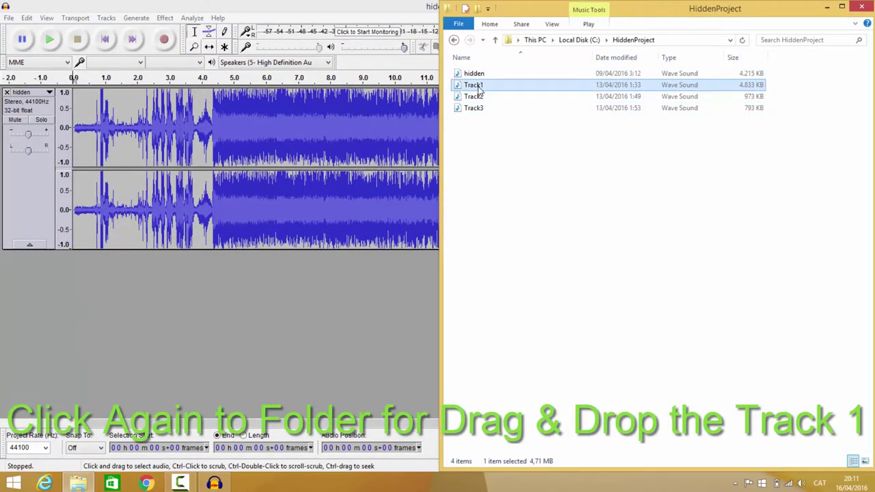
{"action": "left_click_drag", "start_coordinate": [479, 88], "coordinate": [354, 297]}
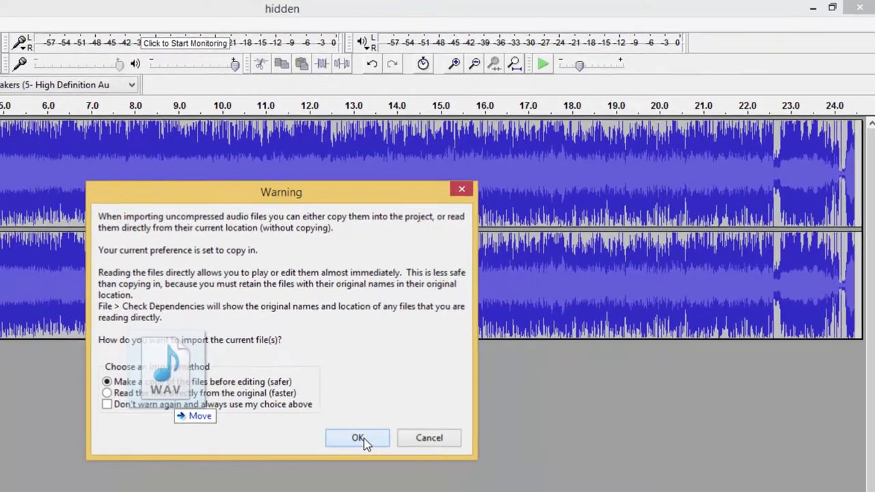
{"action": "left_click", "coordinate": [327, 468]}
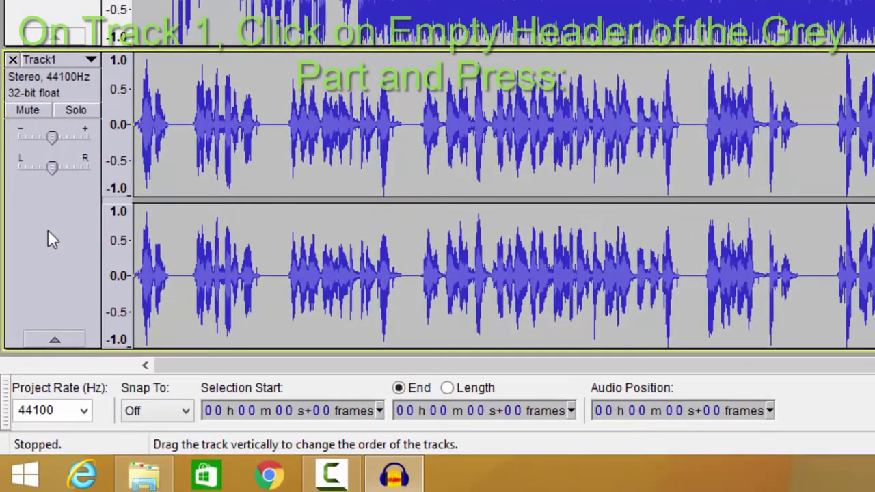
- Cut all of Track1's audio and paste it back into its track starting where the hidden track ends
{"action": "left_click", "coordinate": [29, 330]}
{"action": "left_click", "coordinate": [52, 240]}
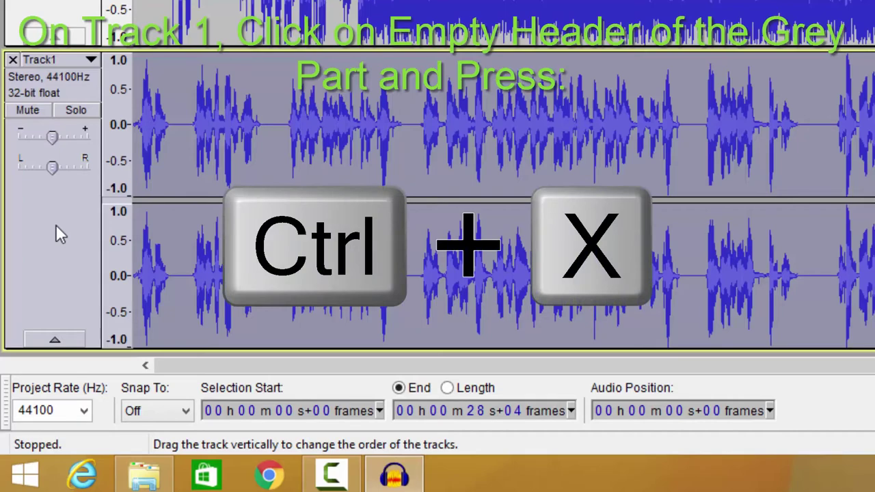
{"action": "key", "text": "ctrl+x"}
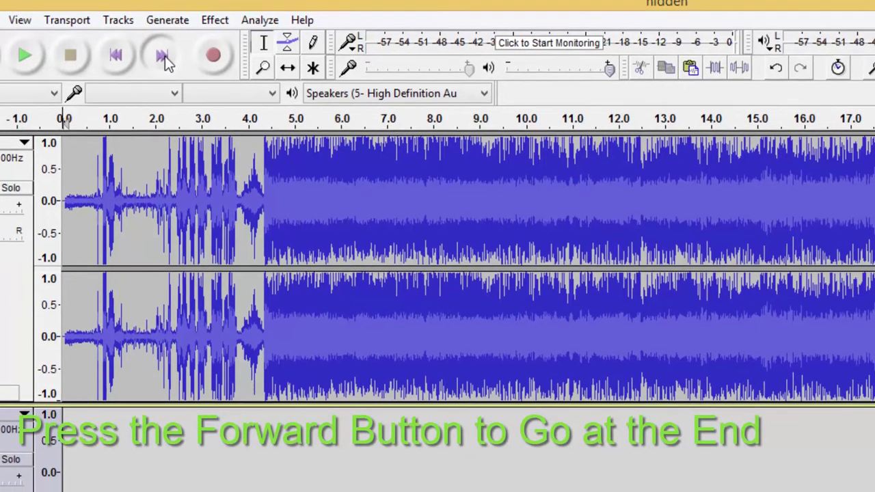
{"action": "left_click", "coordinate": [220, 66]}
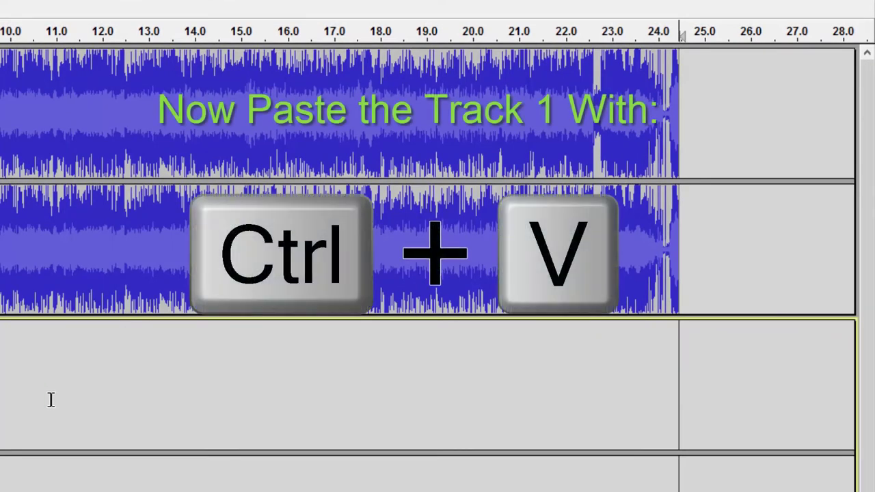
{"action": "key", "text": "ctrl+v"}
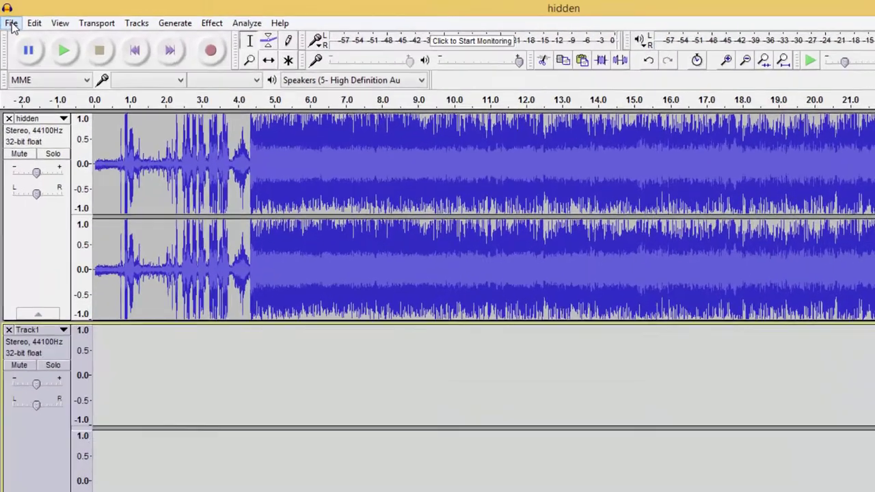
- Export the joined audio to the HiddenProject folder as a signed 16-bit PCM WAV named hidden+Track1, accepting the stereo mixdown and existing metadata
{"action": "left_click", "coordinate": [9, 18]}
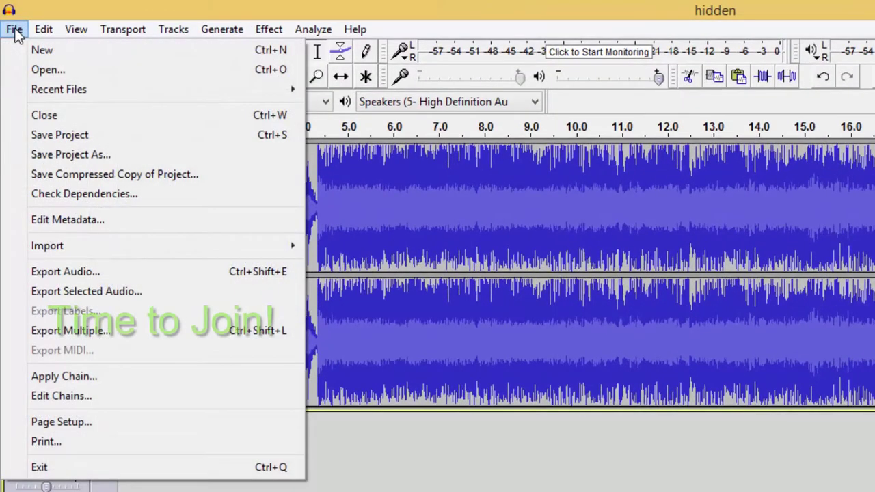
{"action": "left_click", "coordinate": [143, 273]}
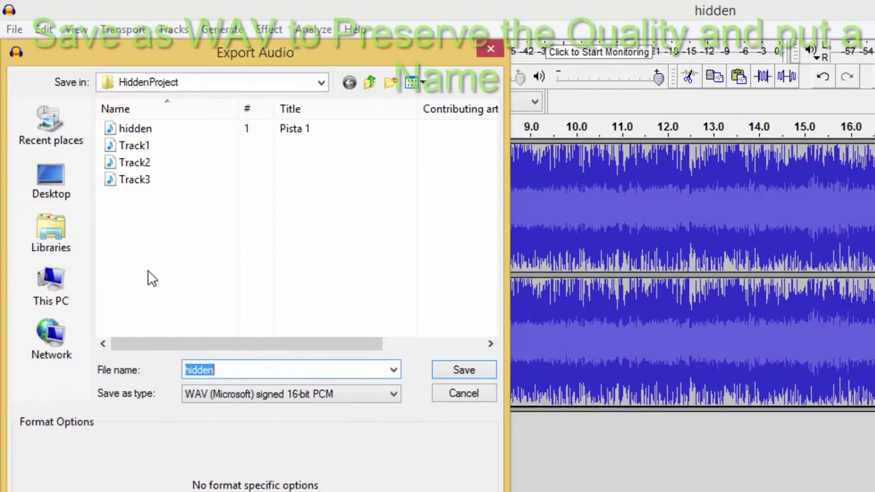
{"action": "left_click", "coordinate": [243, 371]}
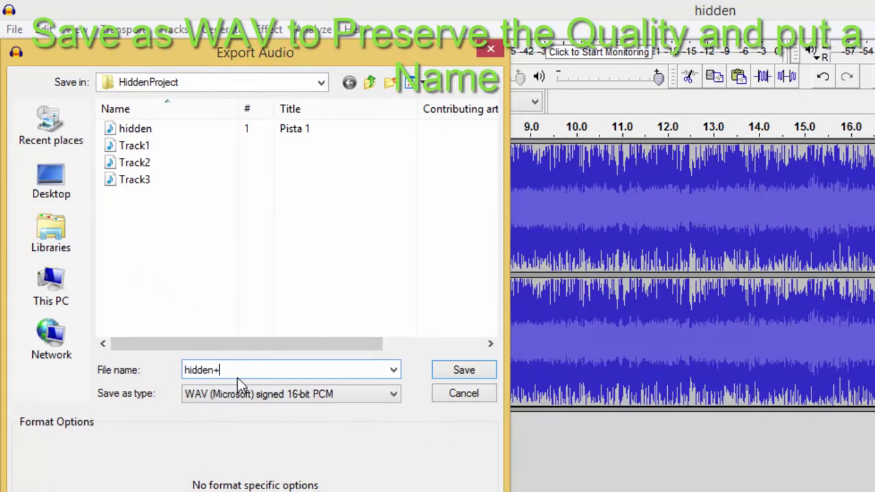
{"action": "type", "text": "+Track1"}
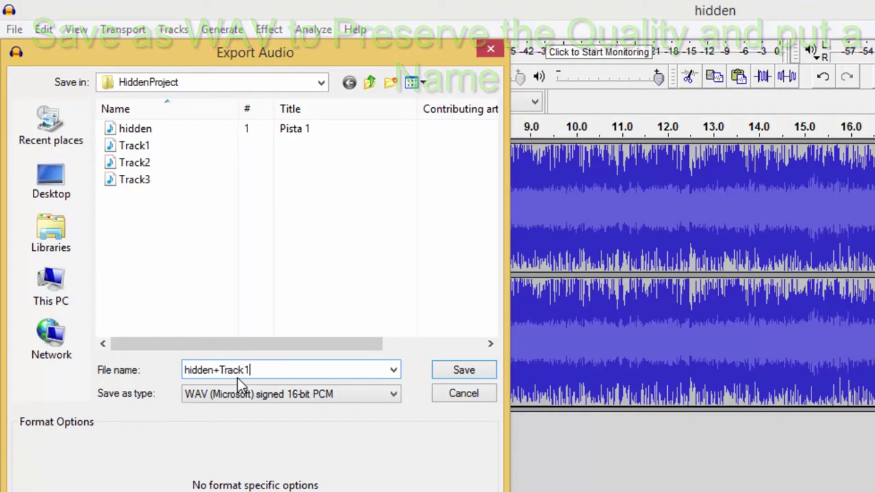
{"action": "left_click", "coordinate": [464, 371]}
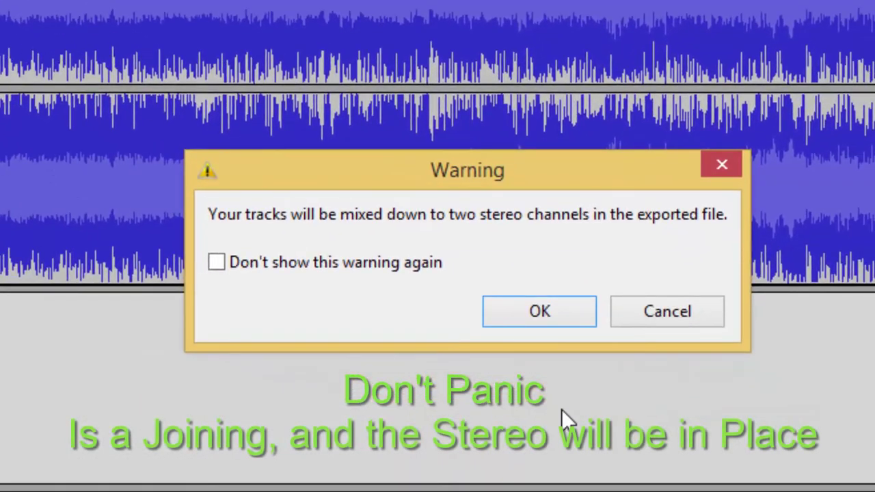
{"action": "left_click", "coordinate": [540, 313]}
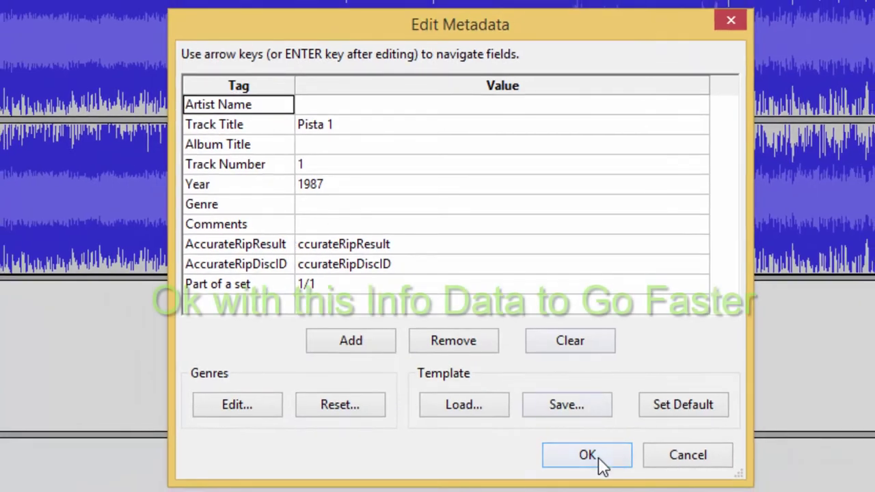
{"action": "left_click", "coordinate": [600, 463]}
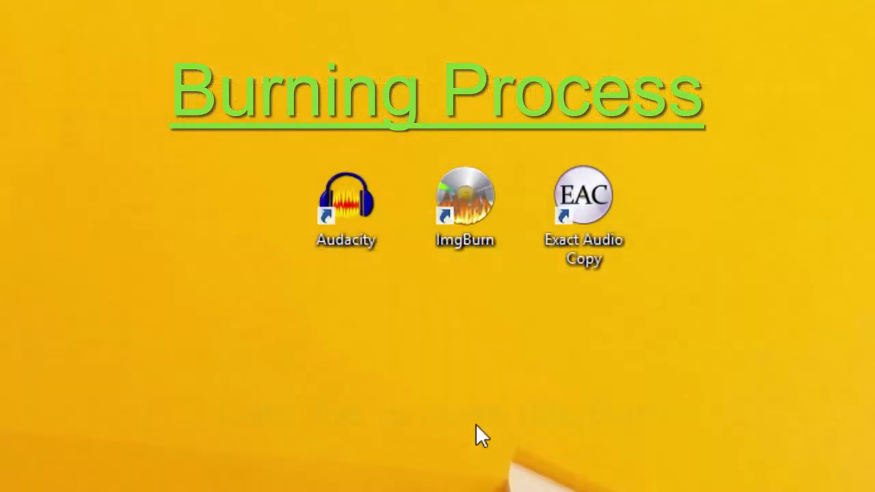
- Launch ImgBurn, choose to write an image file to disc, and start creating a CUE file
{"action": "double_click", "coordinate": [469, 203]}
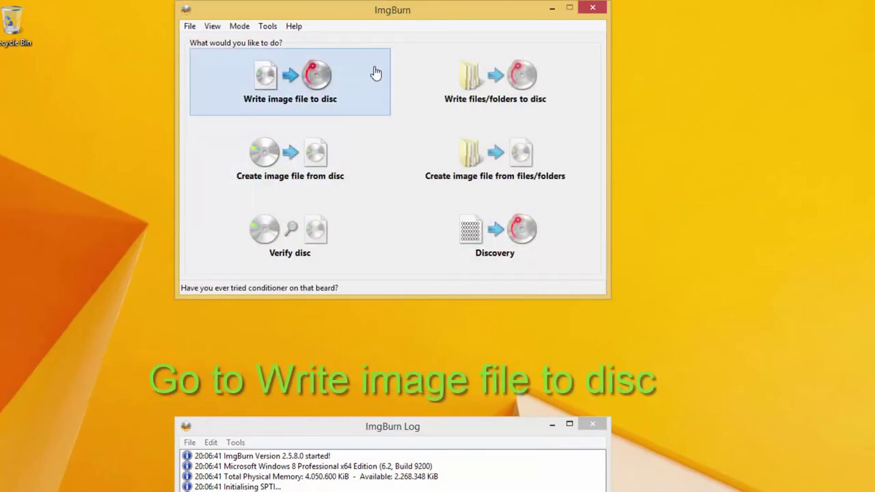
{"action": "left_click", "coordinate": [307, 89]}
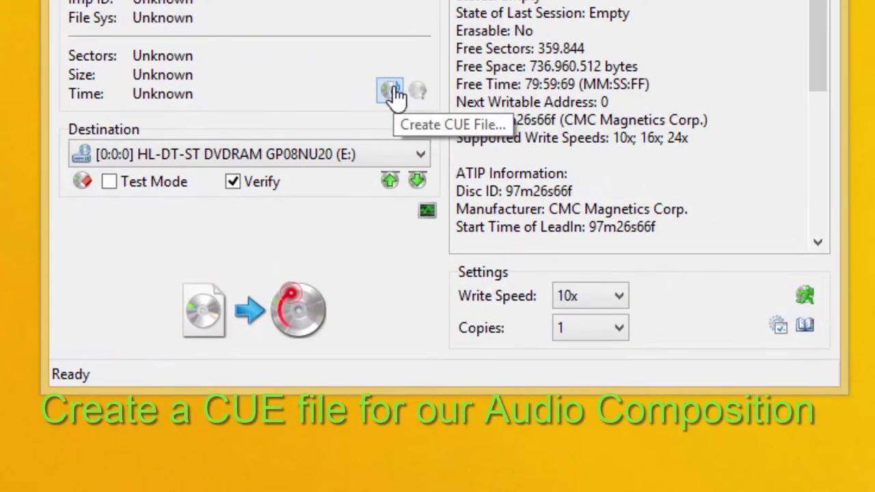
{"action": "left_click", "coordinate": [392, 91]}
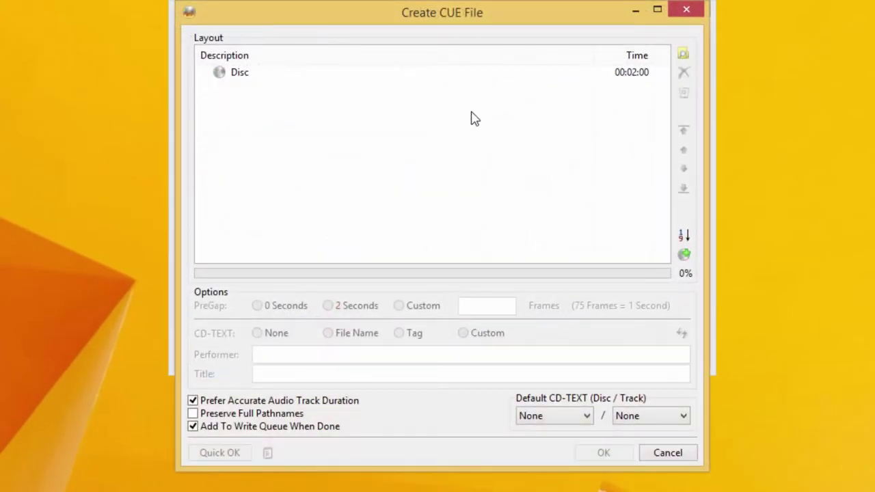
- Add hidden+Track1, Track2 and Track3 from the HiddenProject folder to the disc layout
{"action": "left_click", "coordinate": [681, 58]}
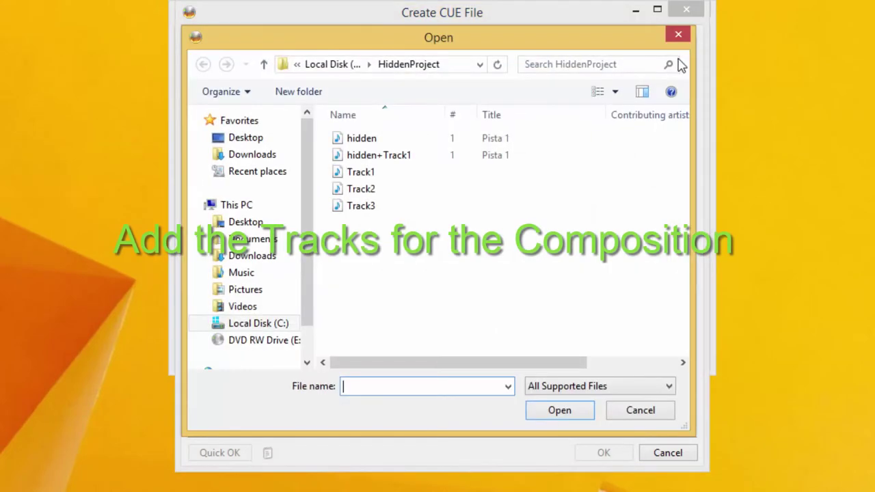
{"action": "left_click", "coordinate": [390, 155]}
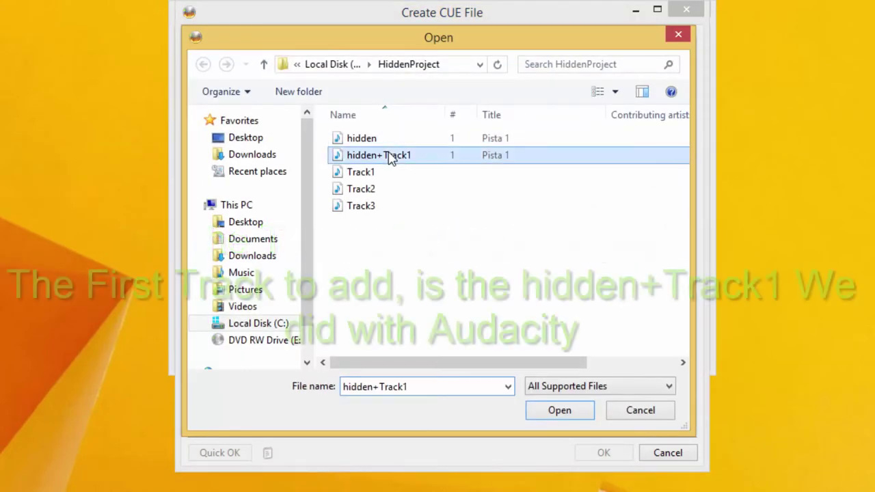
{"action": "left_click", "coordinate": [371, 192], "text": "ctrl"}
{"action": "left_click", "coordinate": [372, 205], "text": "ctrl"}
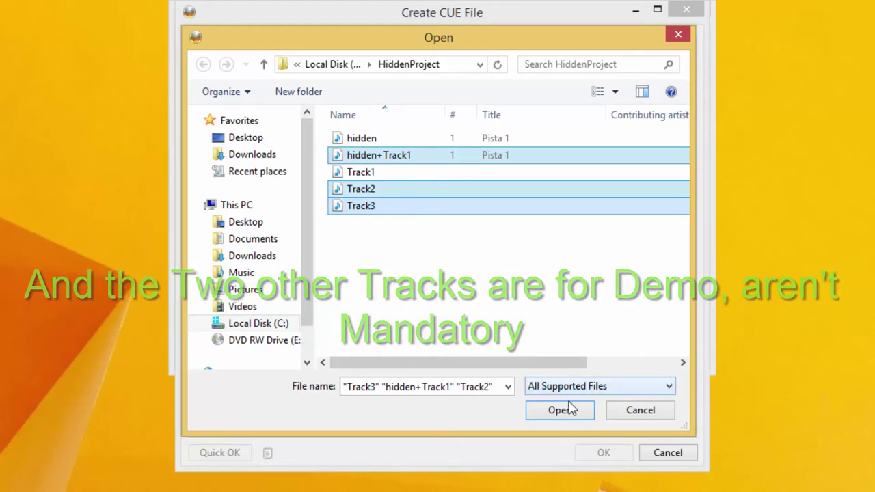
{"action": "left_click", "coordinate": [567, 413]}
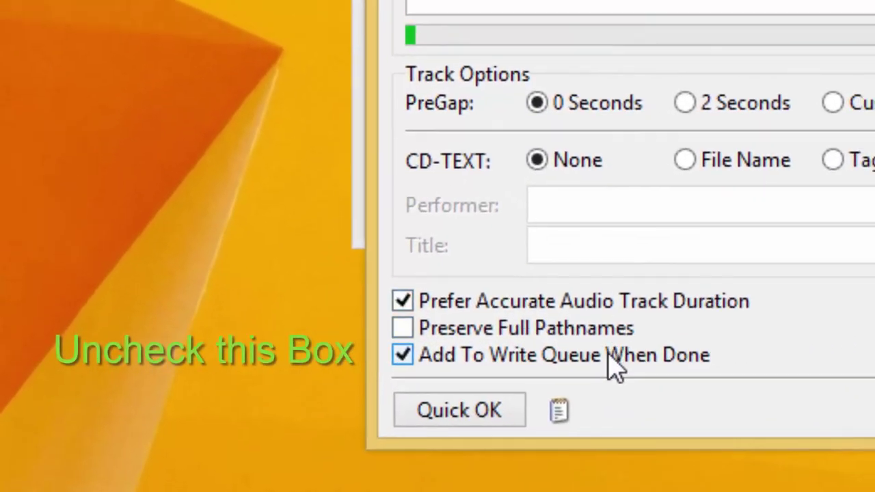
- Turn off Add To Write Queue When Done and save the CUE file as hiddenProject in the HiddenProject folder
{"action": "left_click", "coordinate": [610, 357]}
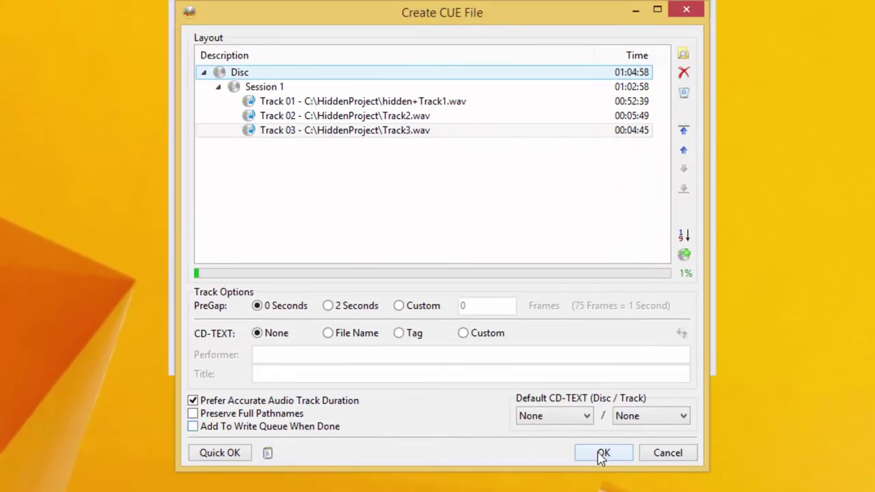
{"action": "left_click", "coordinate": [601, 453]}
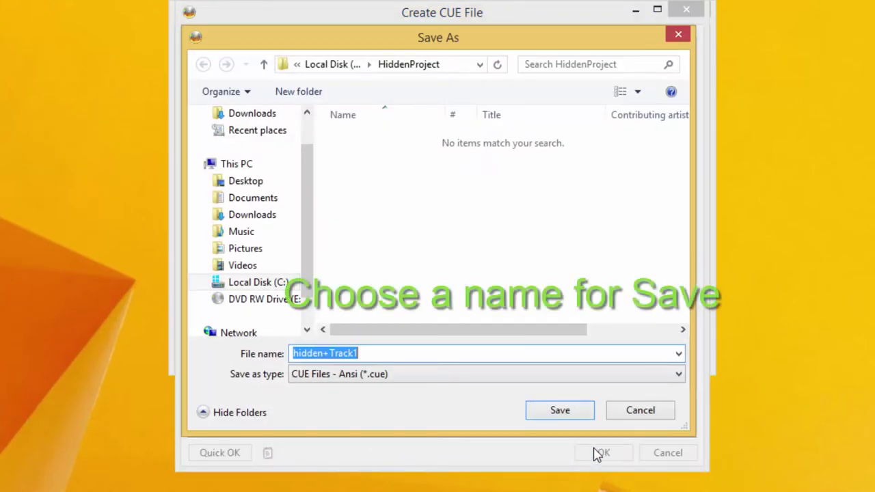
{"action": "left_click", "coordinate": [445, 350]}
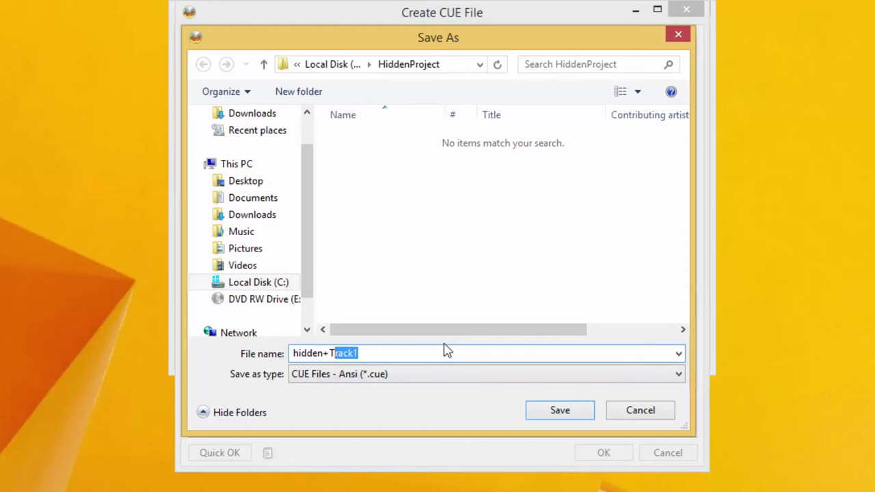
{"action": "type", "text": "Project"}
{"action": "left_click", "coordinate": [577, 416]}
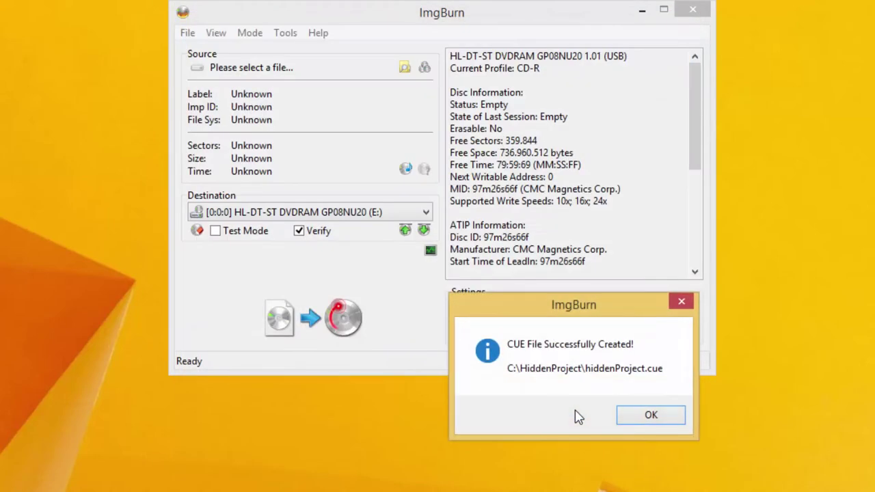
{"action": "left_click", "coordinate": [651, 416]}
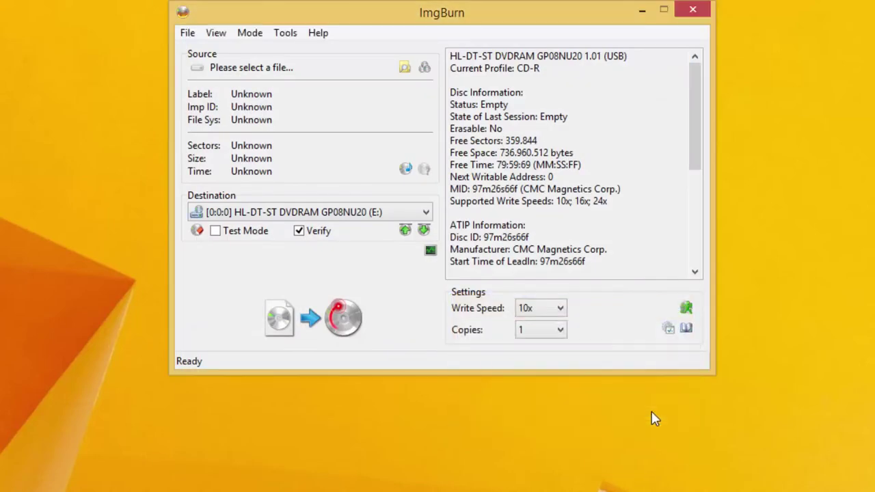
- Browse for the source image file and open the hiddenProject CUE file with Notepad from the file chooser
{"action": "left_click", "coordinate": [406, 67]}
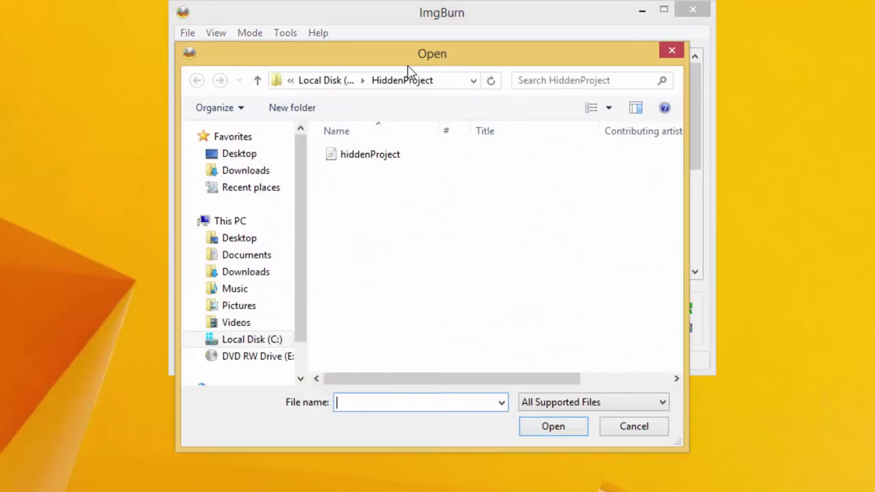
{"action": "right_click", "coordinate": [394, 157]}
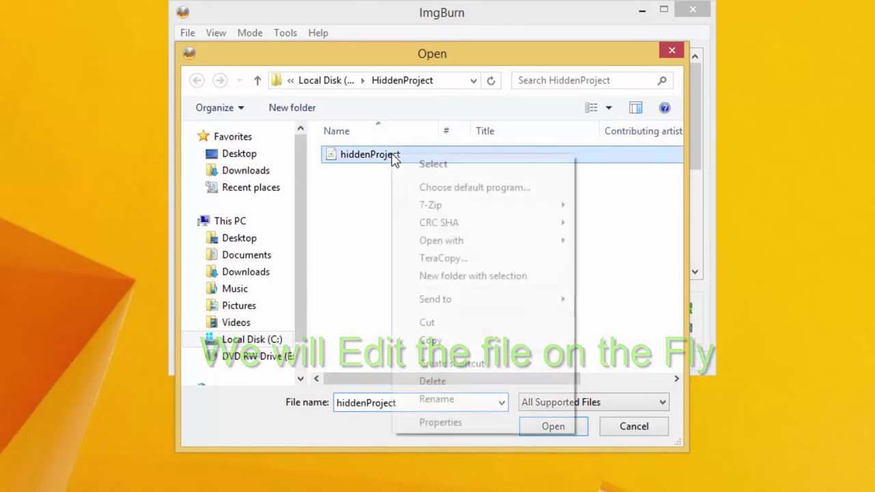
{"action": "mouse_move", "coordinate": [495, 251]}
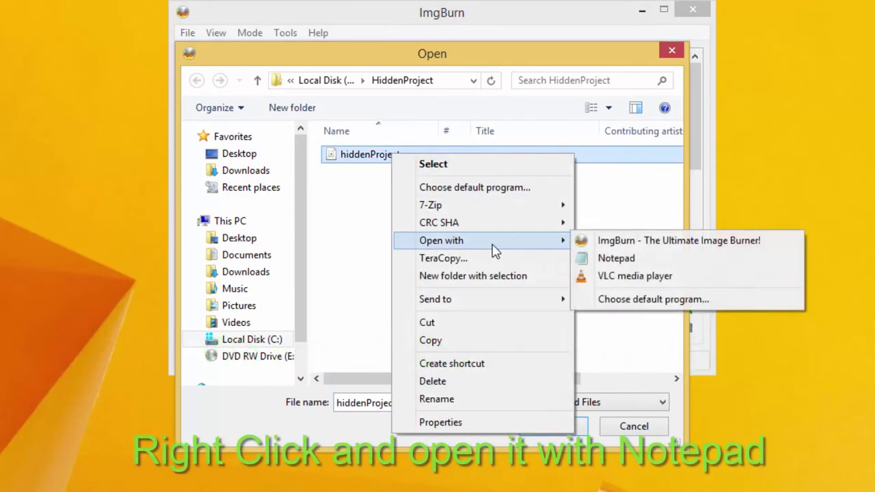
{"action": "left_click", "coordinate": [602, 260]}
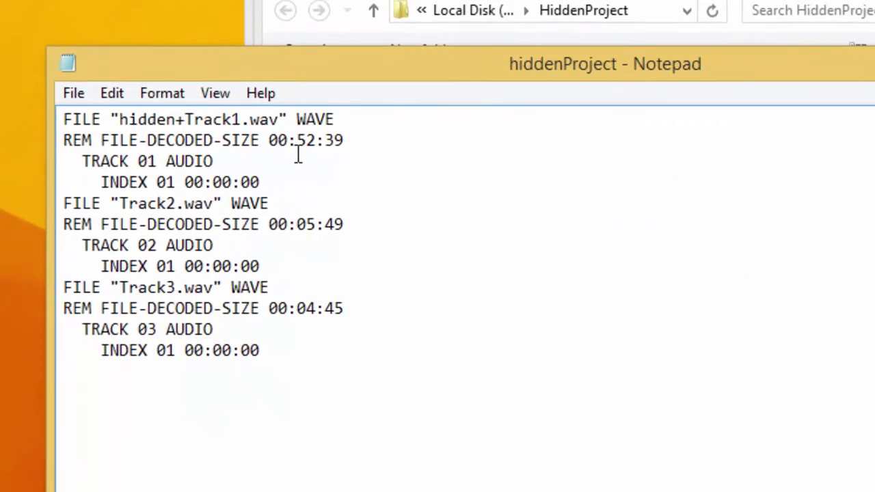
- Insert the line INDEX 00 00:00:00 directly beneath TRACK 01 AUDIO in the CUE file
{"action": "left_click", "coordinate": [356, 141]}
{"action": "key", "text": "Return"}
{"action": "type", "text": "I"}
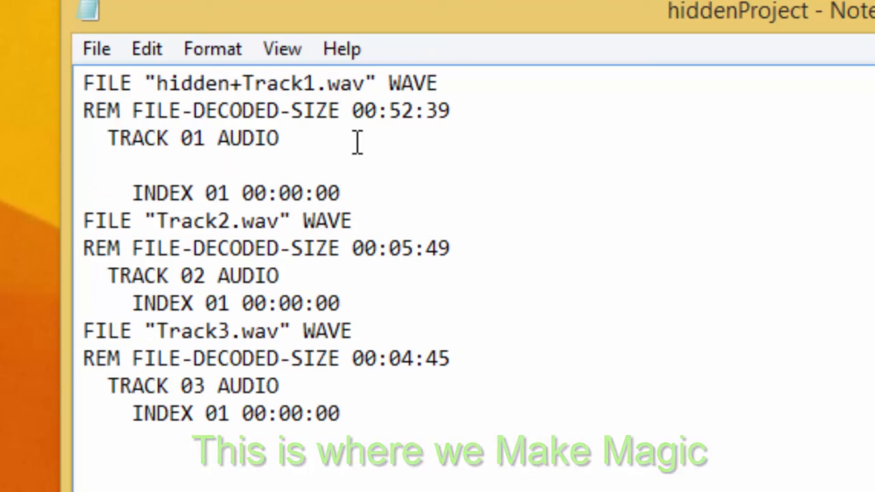
{"action": "type", "text": "NDEX "}
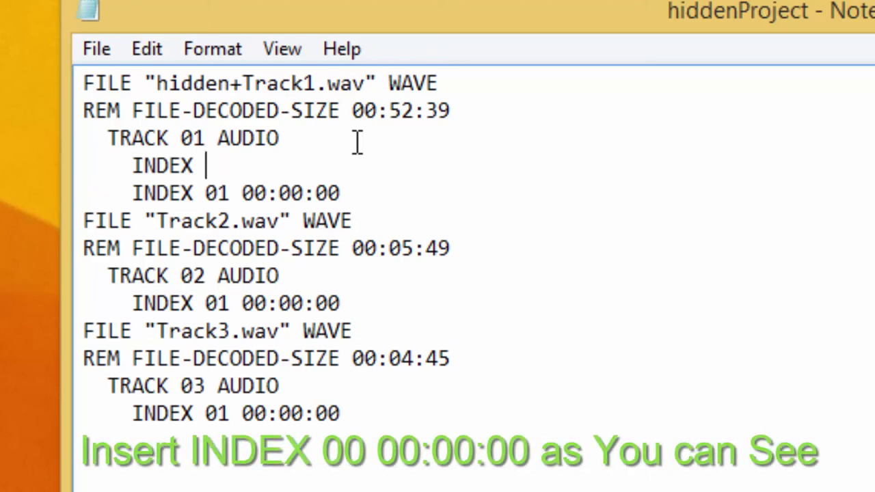
{"action": "type", "text": "00 00:"}
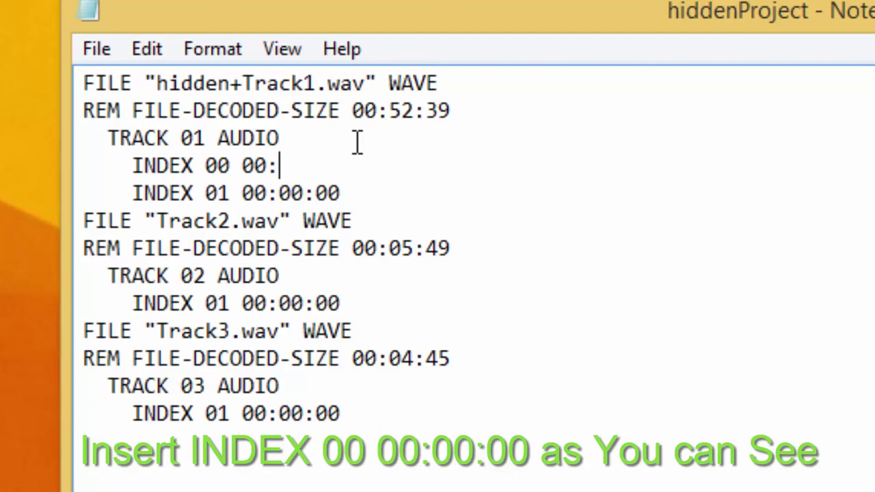
{"action": "type", "text": "00:00"}
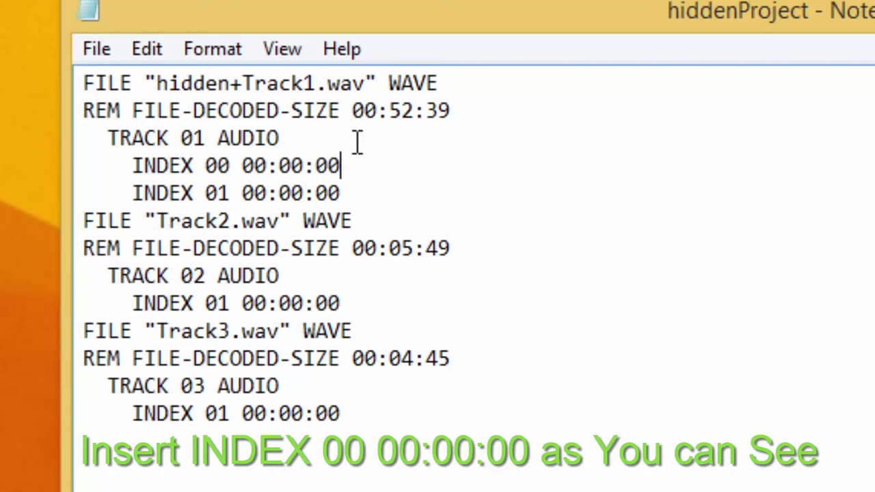
- Set the INDEX 01 time of TRACK 01 to 00:24:35
{"action": "key", "text": "Left"}
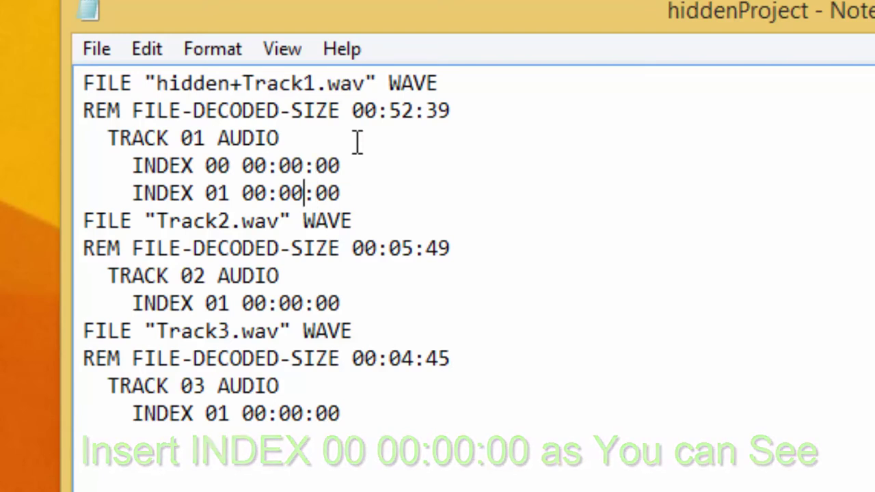
{"action": "key", "text": "BackSpace"}
{"action": "key", "text": "BackSpace"}
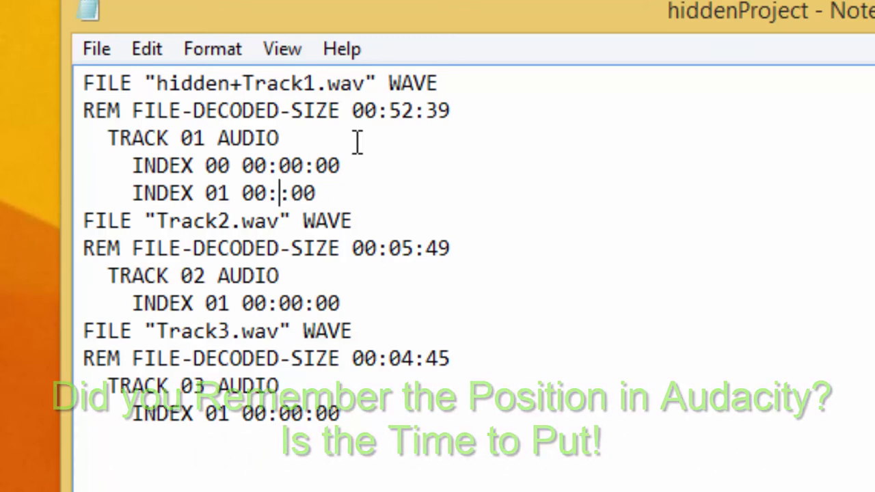
{"action": "type", "text": "24:"}
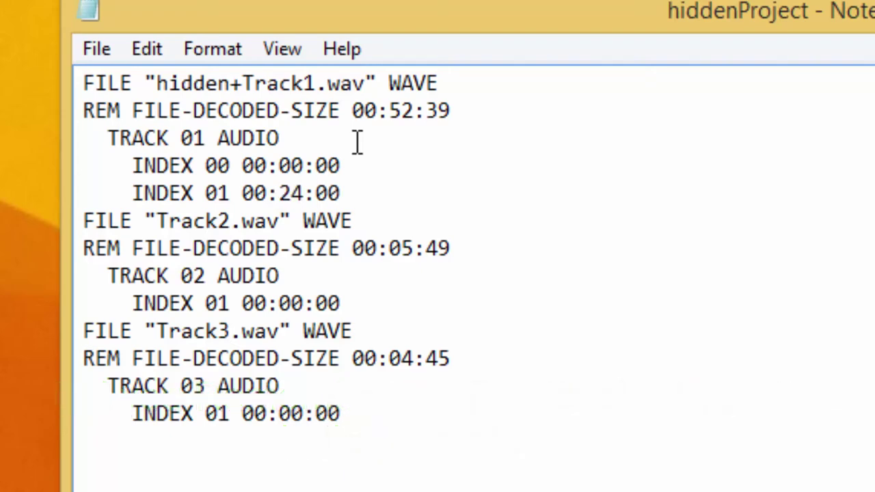
{"action": "type", "text": "35"}
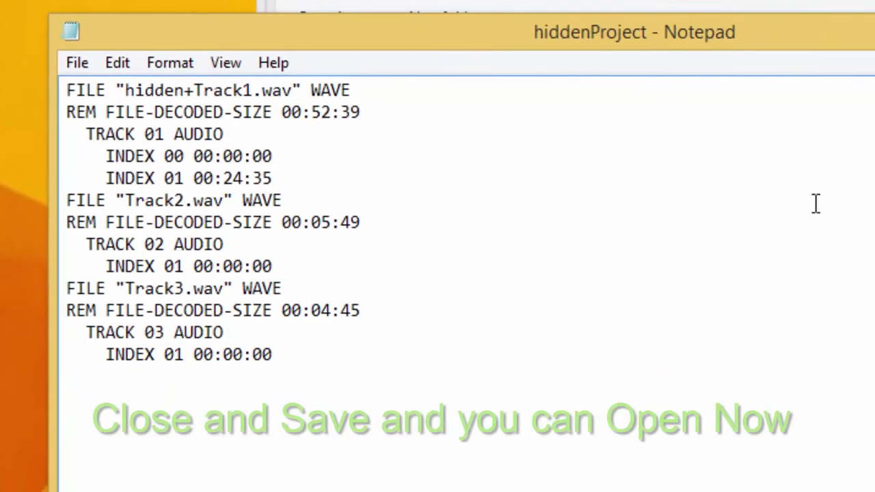
- Close Notepad with the CUE changes saved, and load hiddenProject as the source image in ImgBurn
{"action": "left_click", "coordinate": [851, 54]}
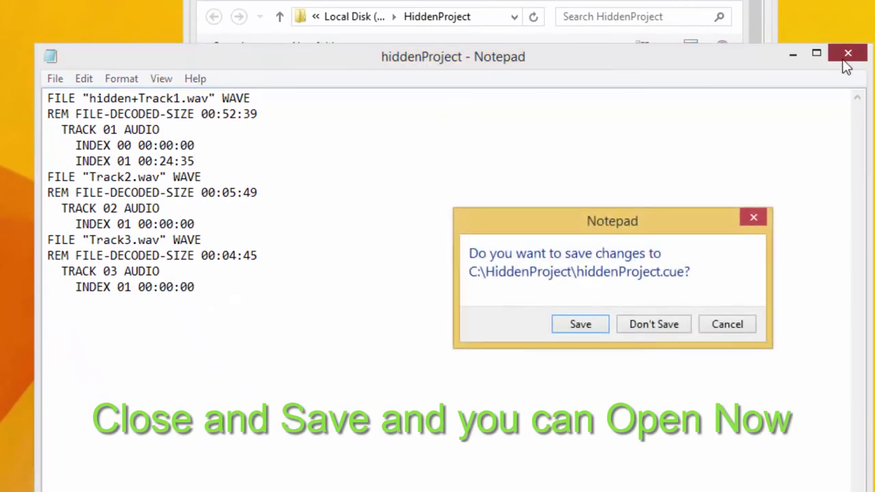
{"action": "left_click", "coordinate": [489, 273]}
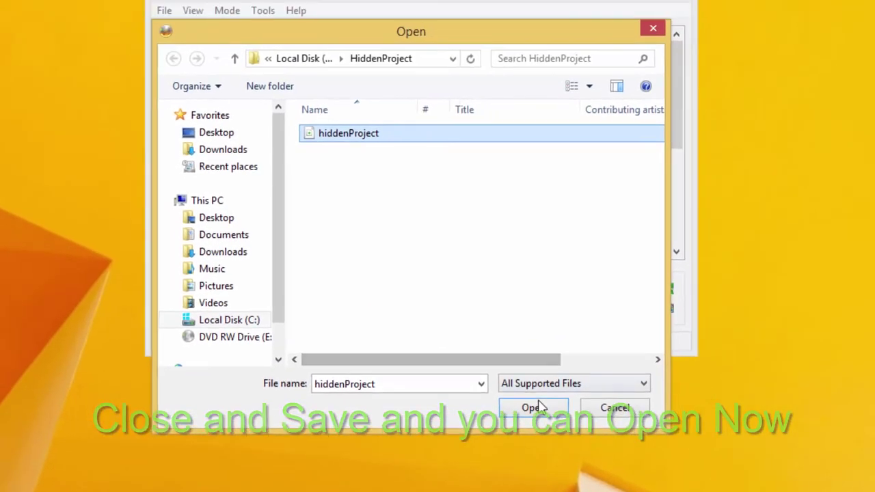
{"action": "left_click", "coordinate": [533, 408]}
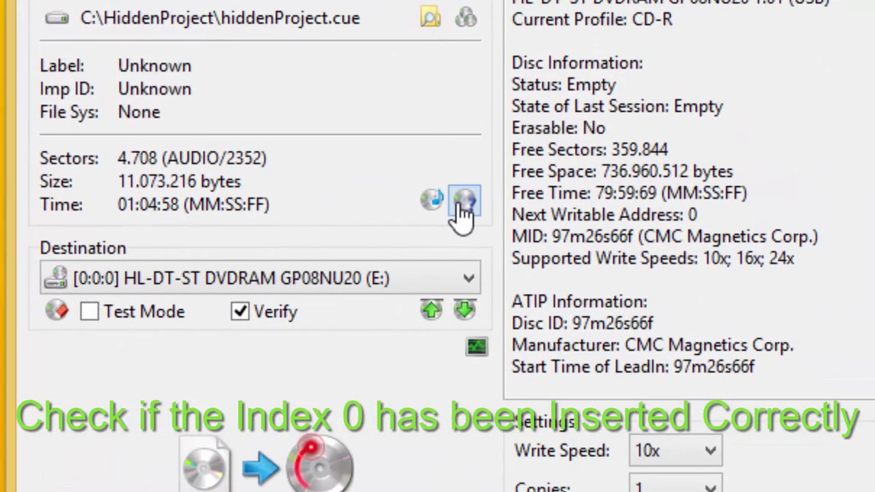
- Examine the Index 0 entry of Track 1 in the image information, and close the information window
{"action": "left_click", "coordinate": [456, 205]}
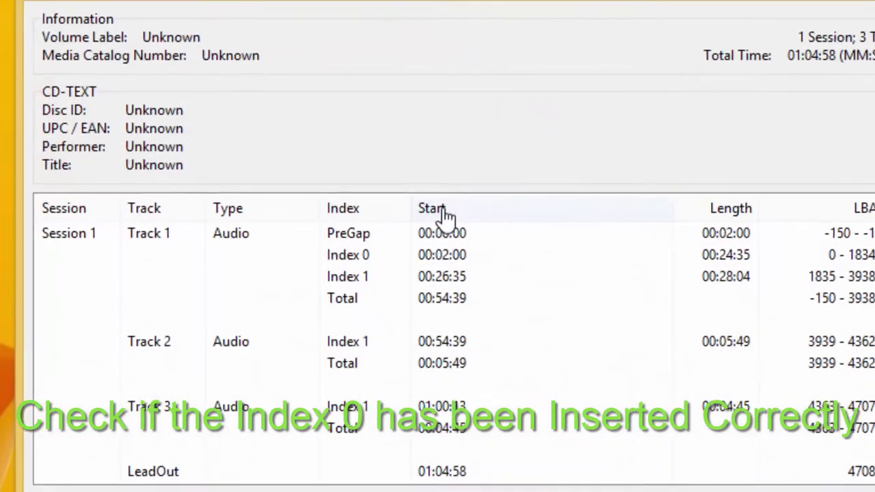
{"action": "left_click", "coordinate": [407, 251]}
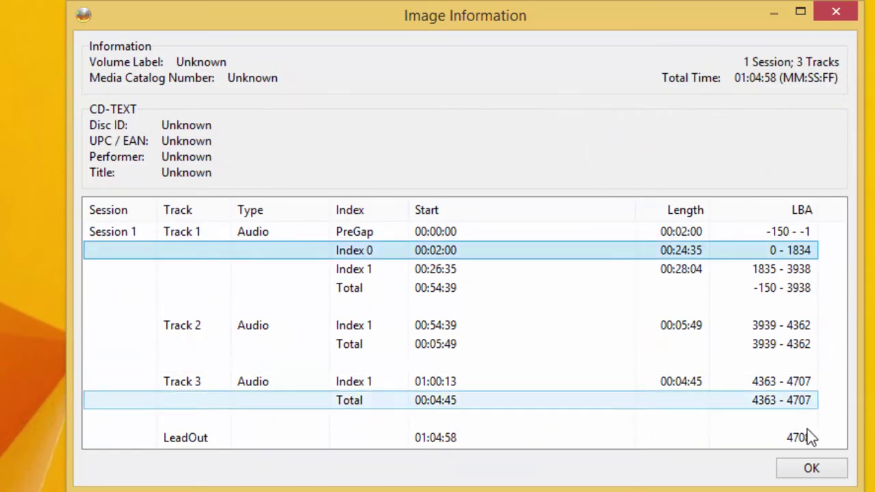
{"action": "left_click", "coordinate": [811, 471]}
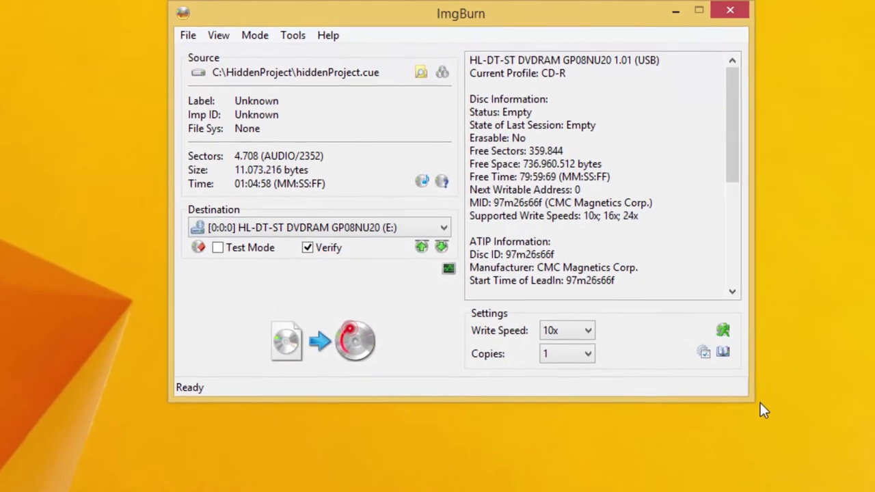
- Burn the image to the HL-DT-ST DVDRAM GP08NU20 (E:) drive at a 10x write speed
{"action": "left_click", "coordinate": [372, 208]}
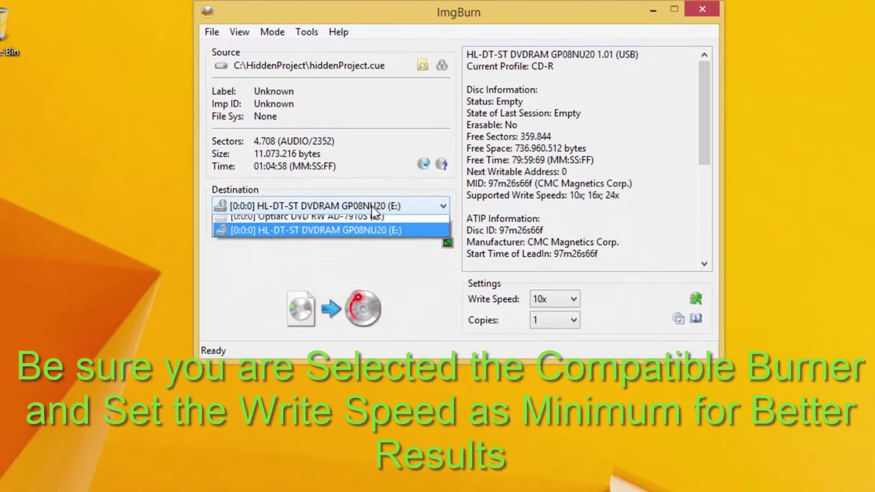
{"action": "left_click", "coordinate": [372, 237]}
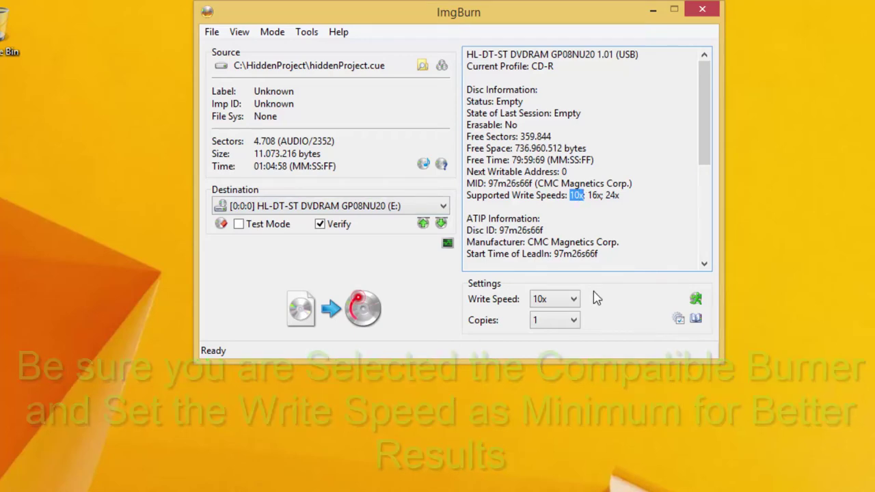
{"action": "left_click", "coordinate": [548, 299]}
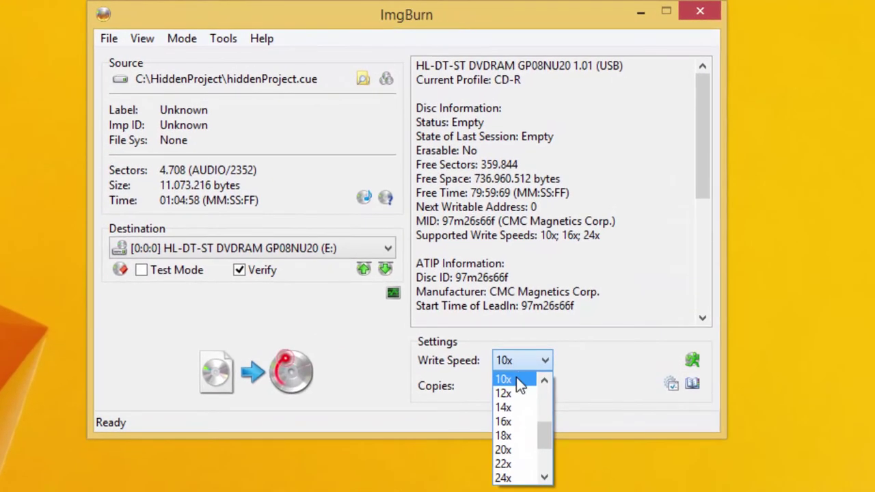
{"action": "left_click", "coordinate": [520, 369]}
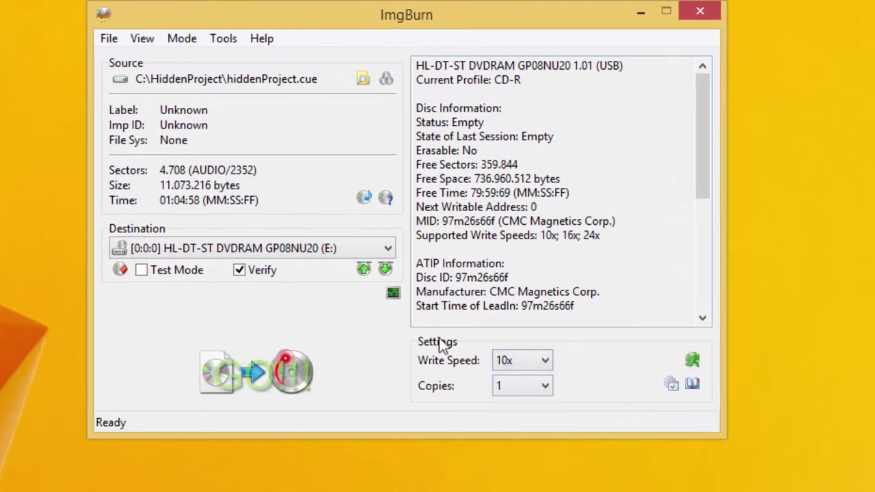
{"action": "left_click", "coordinate": [262, 376]}
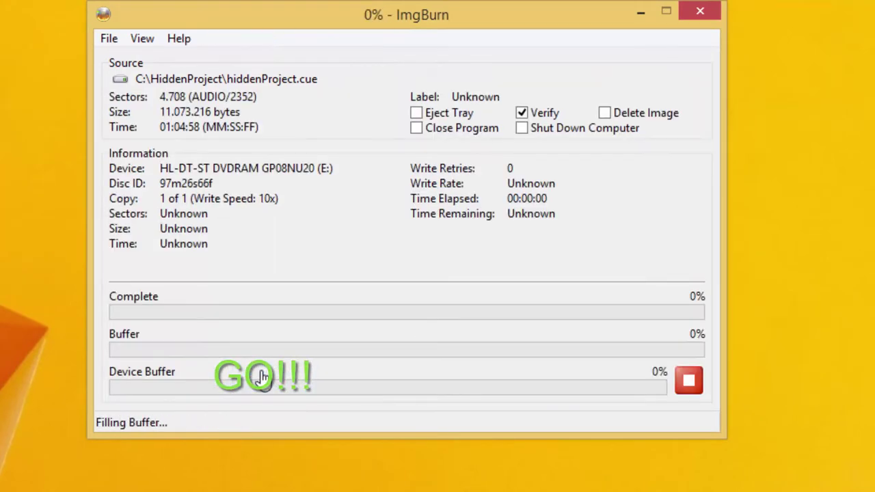